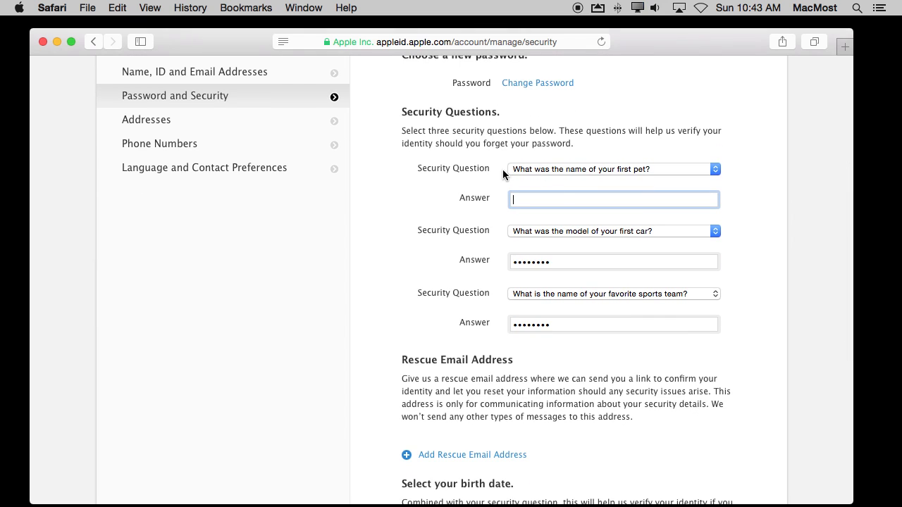
pyautogui.click(555, 170)
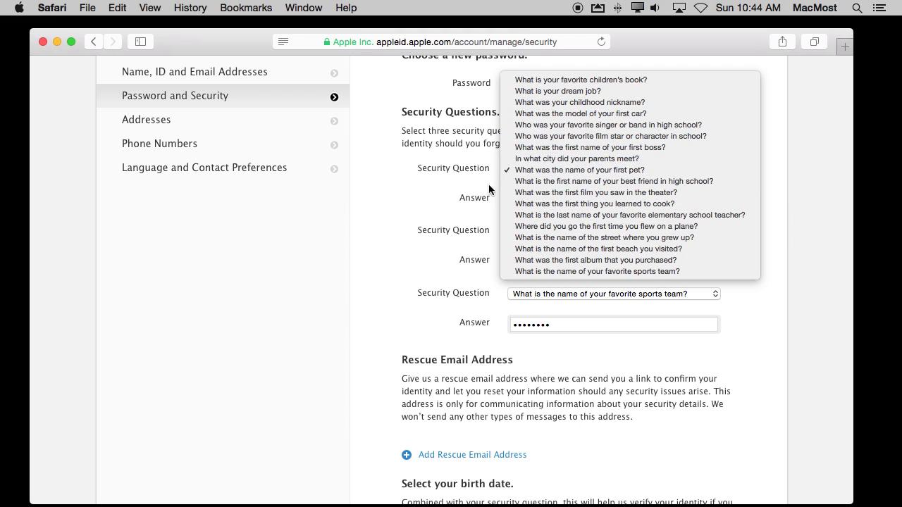
pyautogui.click(412, 198)
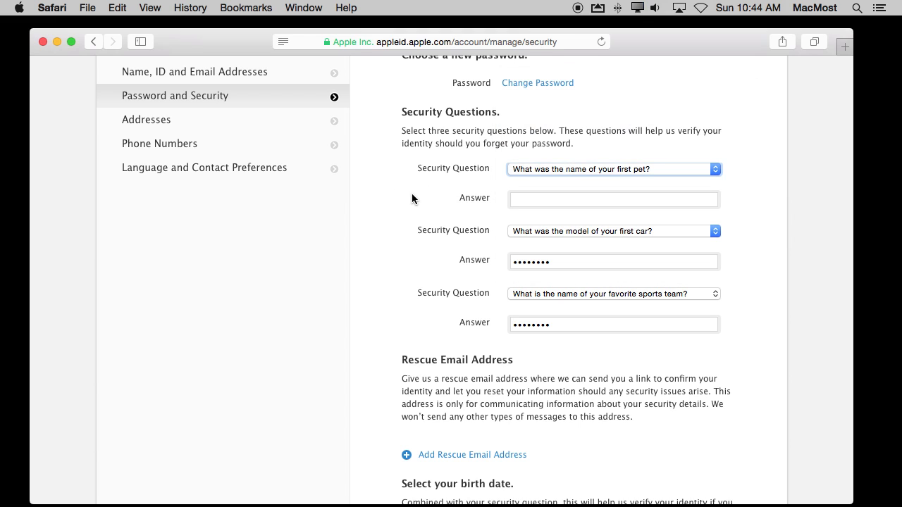
pyautogui.click(532, 201)
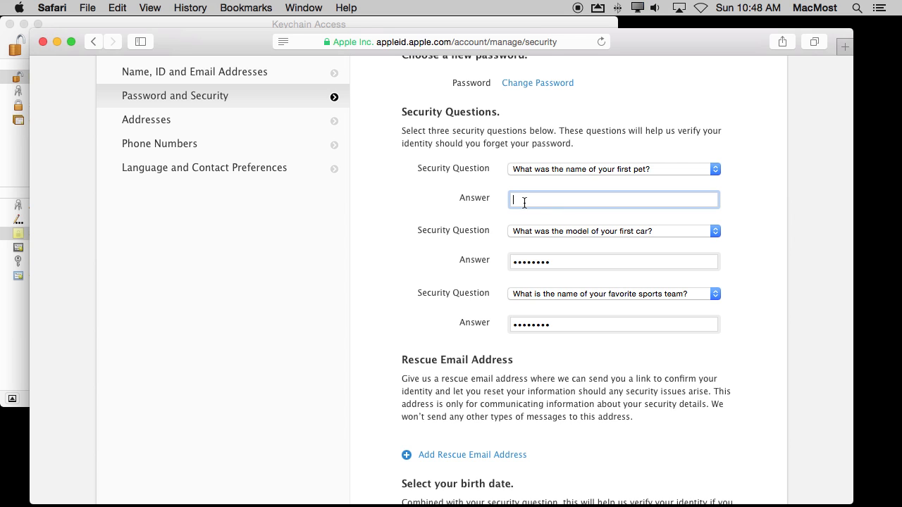
# Start a new password item in Keychain Access
pyautogui.click(422, 24)
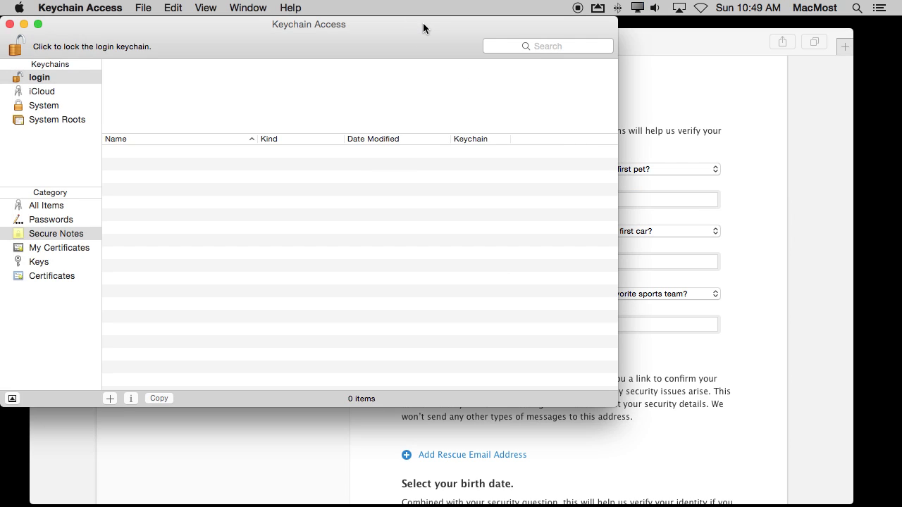
pyautogui.click(145, 9)
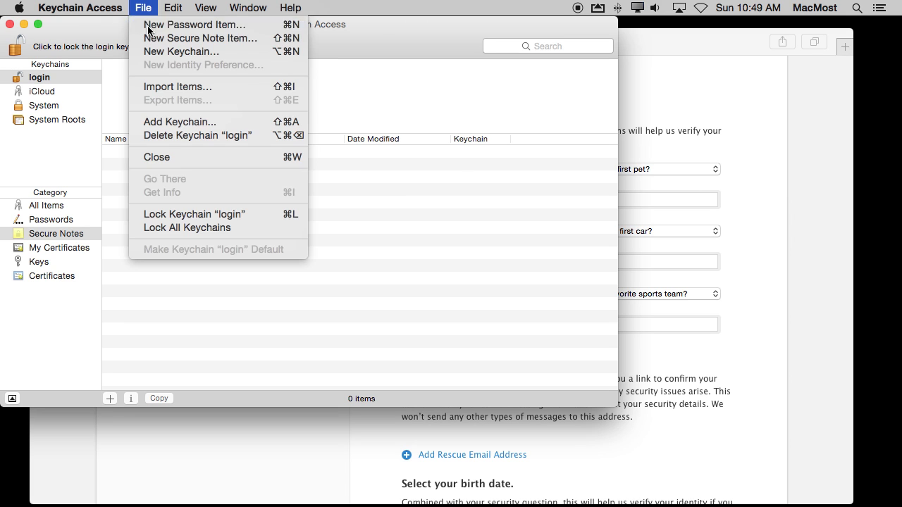
pyautogui.click(147, 26)
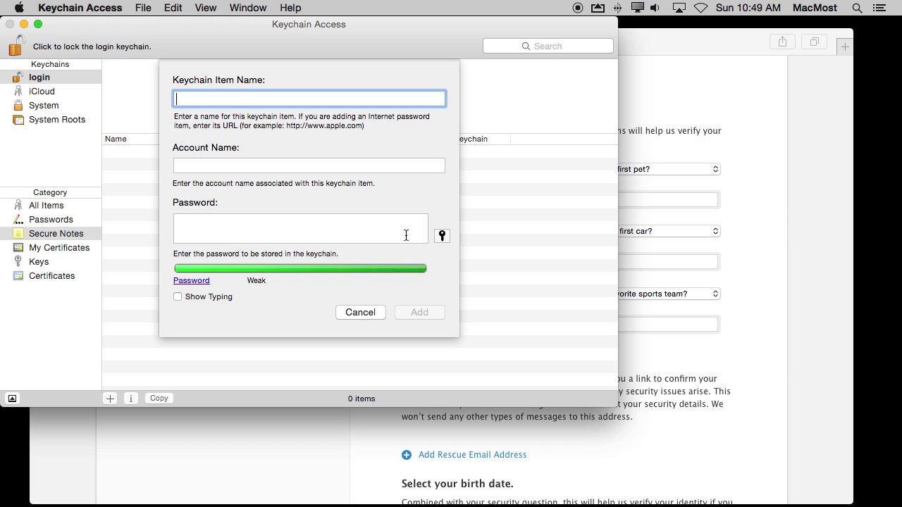
# Generate a 12-character Letters & Numbers password for the item and copy it
pyautogui.click(442, 235)
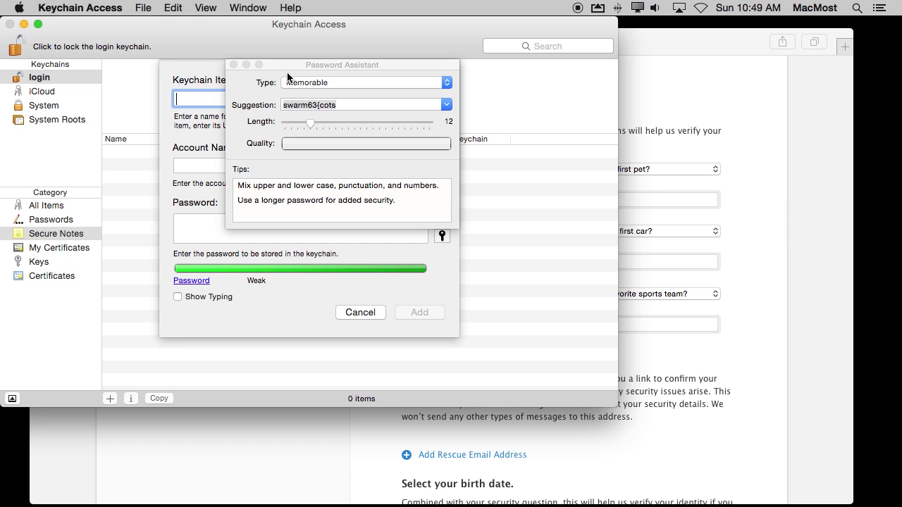
pyautogui.click(321, 83)
pyautogui.click(320, 94)
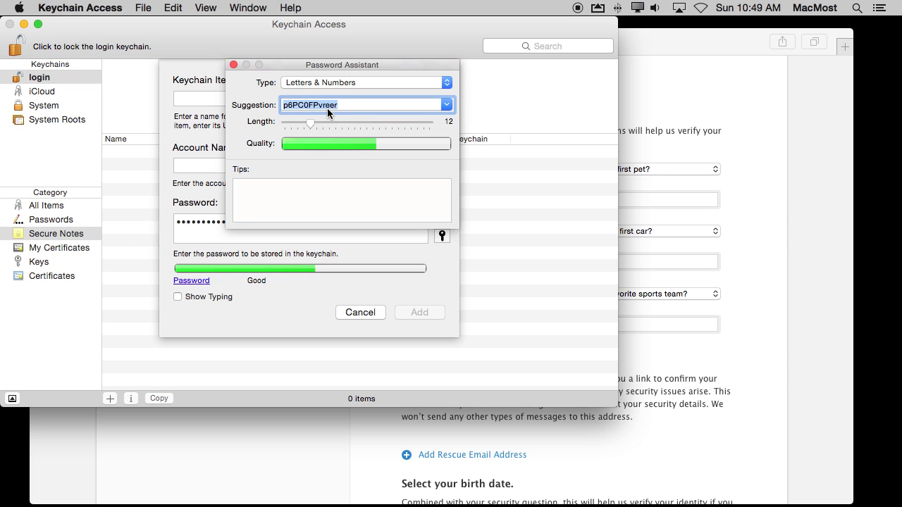
pyautogui.press('super+c')
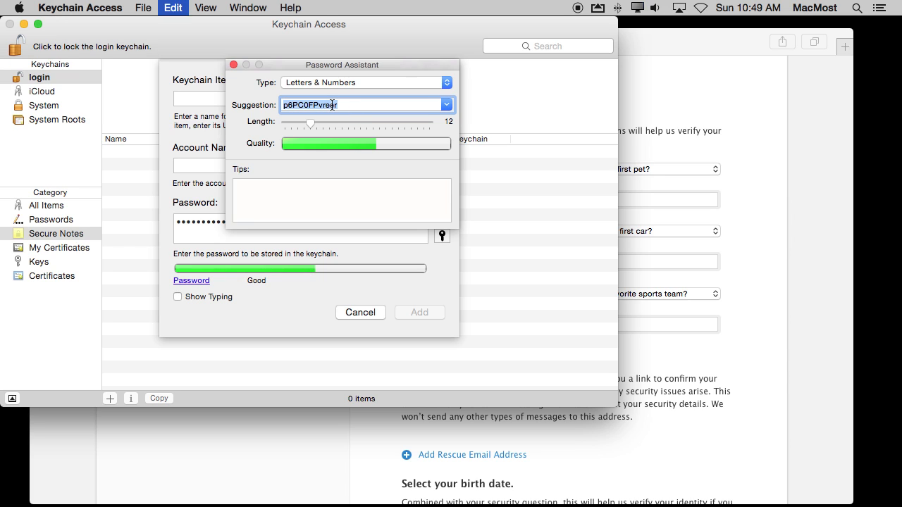
pyautogui.click(436, 267)
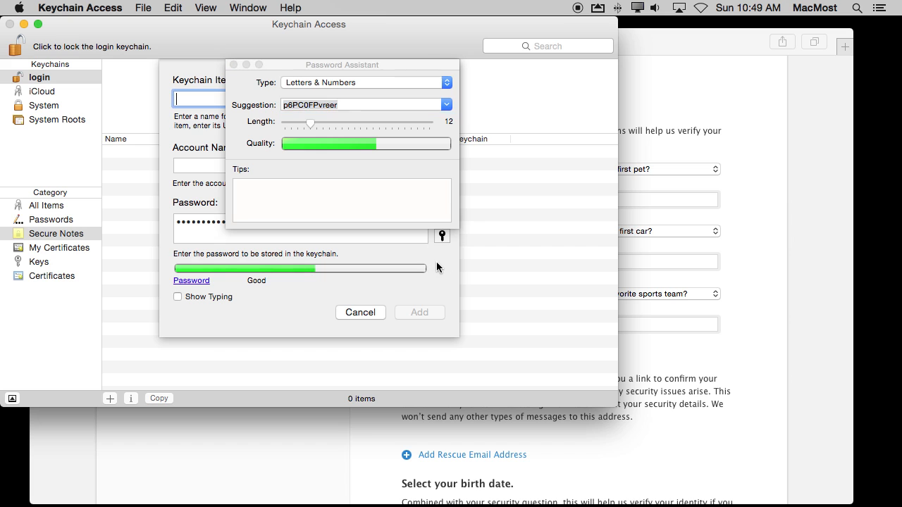
pyautogui.click(233, 64)
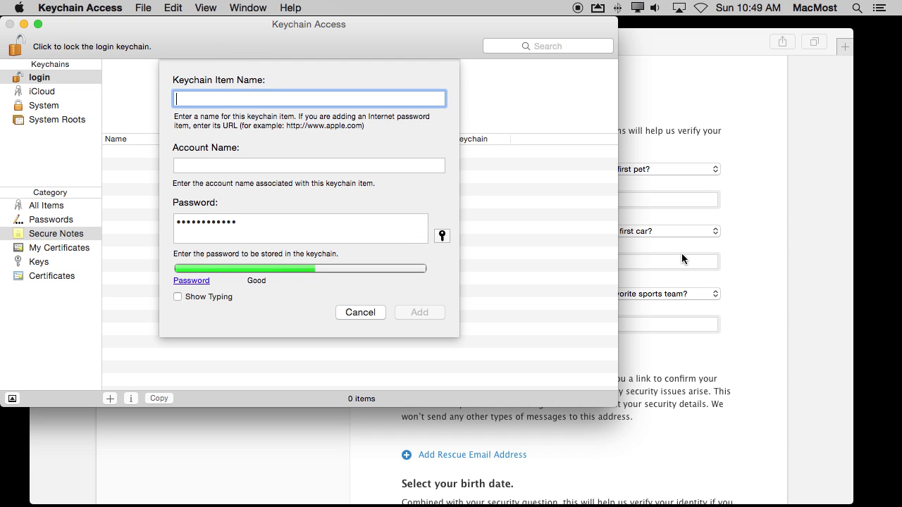
pyautogui.click(744, 215)
# Paste the password as Safari's first-pet answer and save the item as 'Apple ID Pet', account 'Apple ID'
pyautogui.press('super+v')
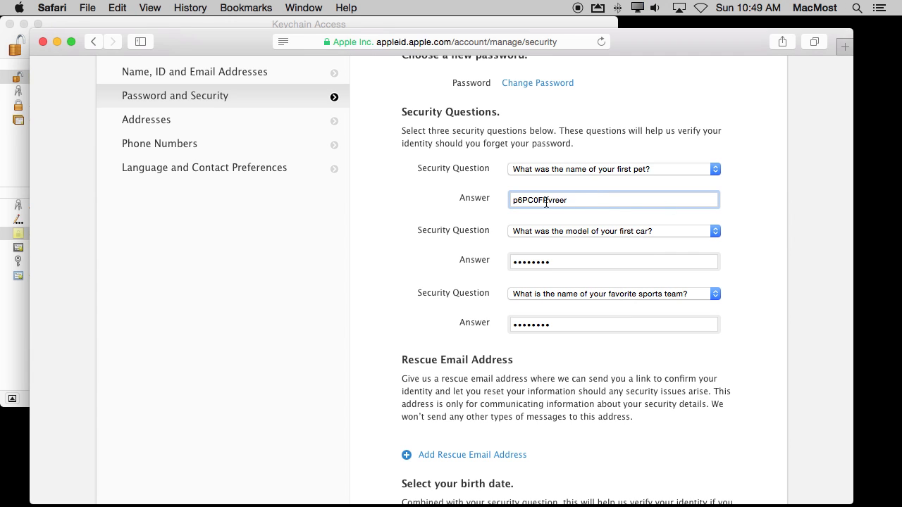
pyautogui.click(656, 246)
pyautogui.press('super+Tab')
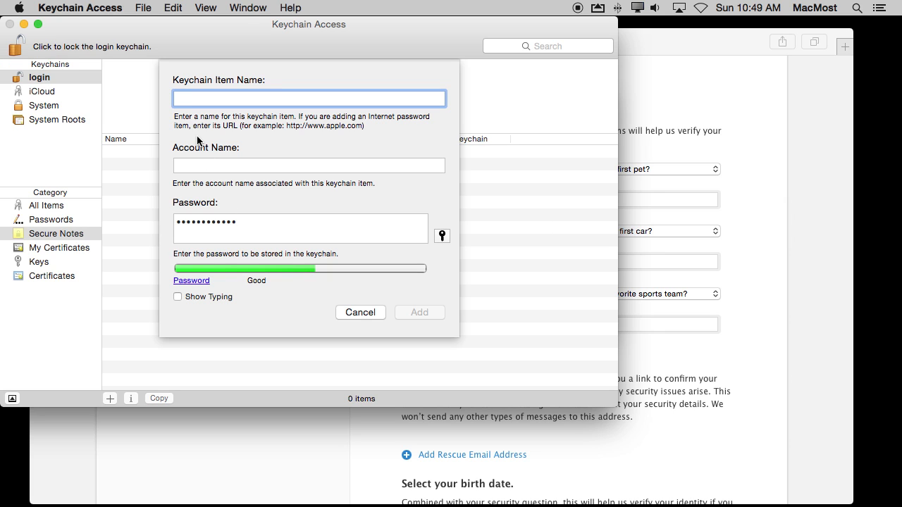
pyautogui.write('Apple ID Pet')
pyautogui.click(209, 166)
pyautogui.write('Apple ID')
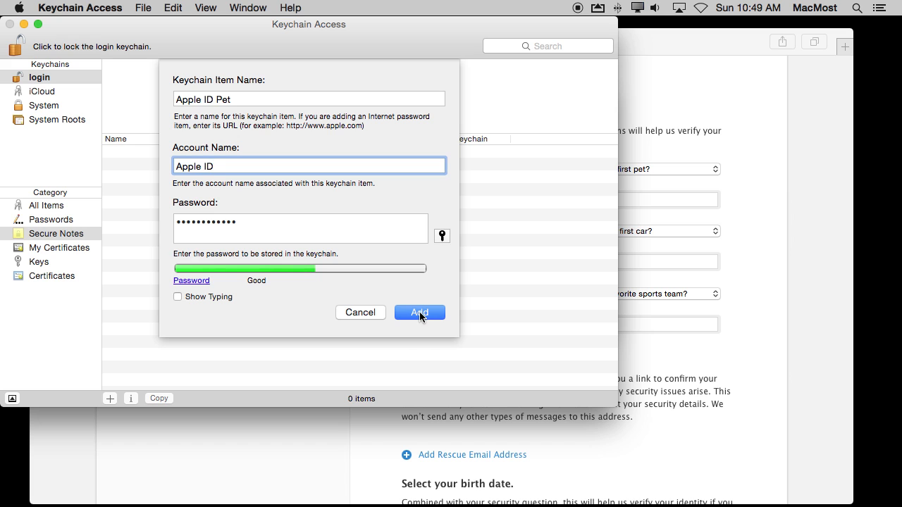
pyautogui.click(419, 312)
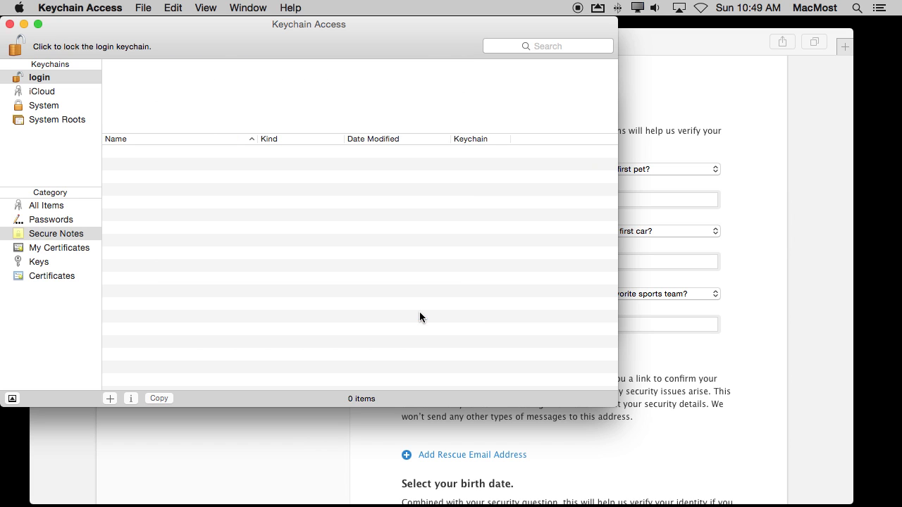
pyautogui.click(765, 154)
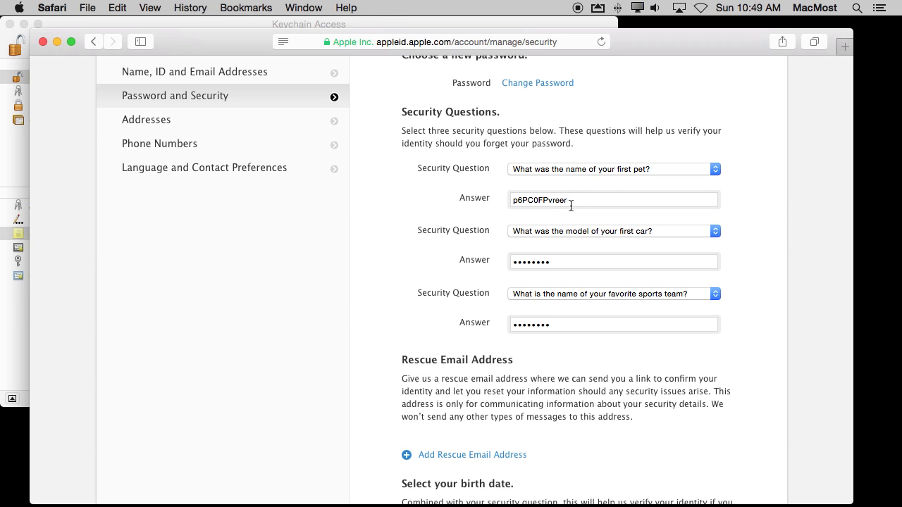
# Show the Apple ID Pet item's saved password by unlocking with the keychain password, then close it
pyautogui.click(377, 24)
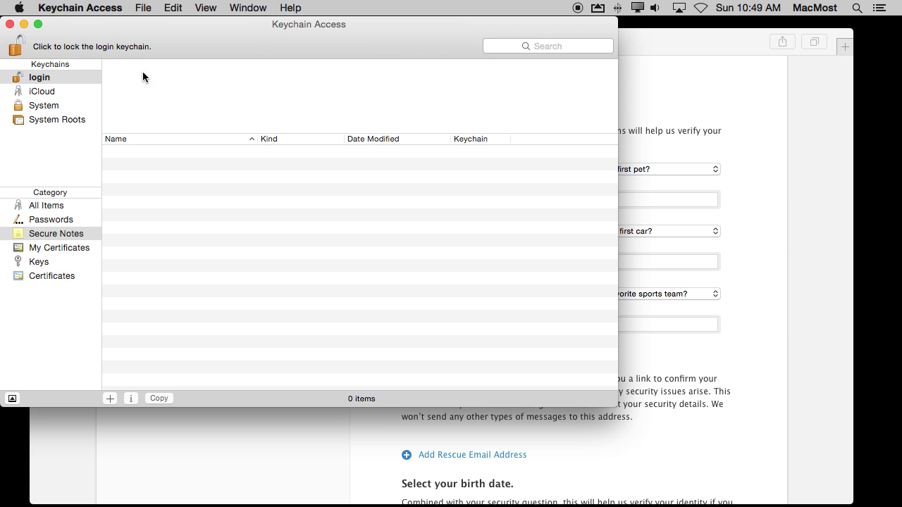
pyautogui.click(56, 219)
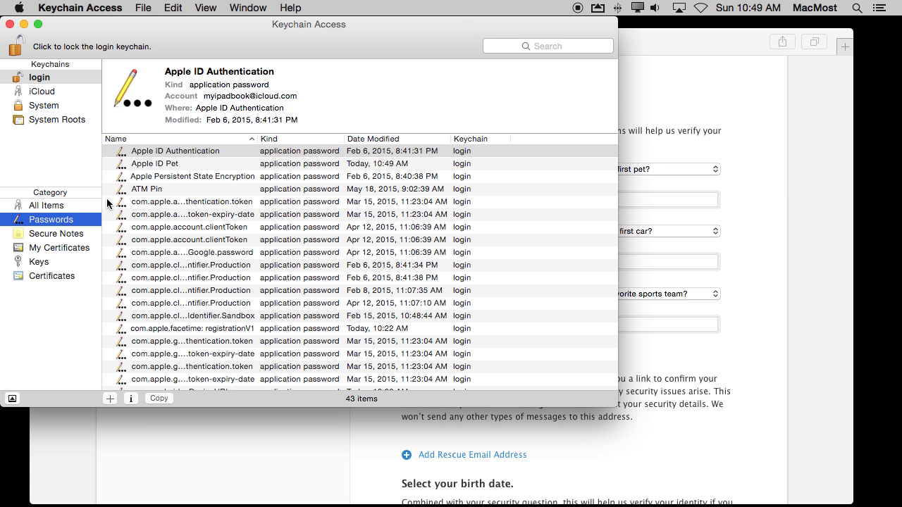
pyautogui.doubleClick(155, 163)
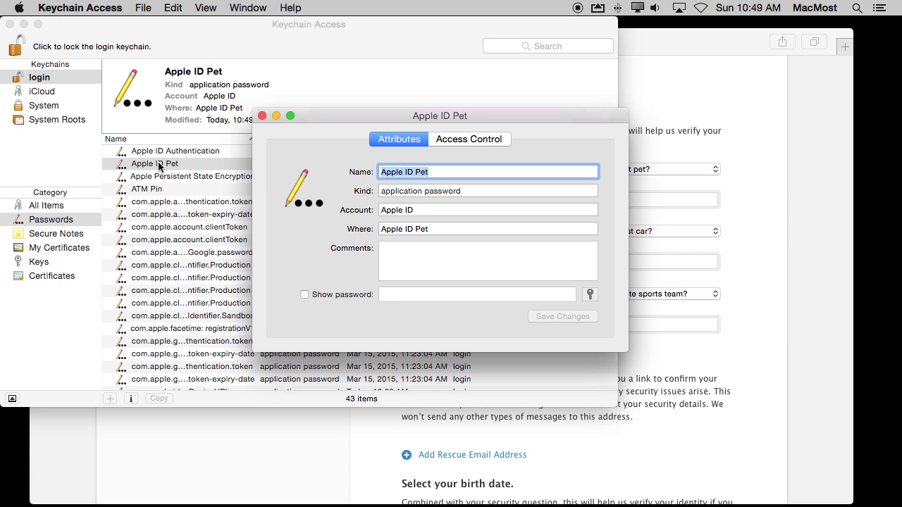
pyautogui.click(305, 294)
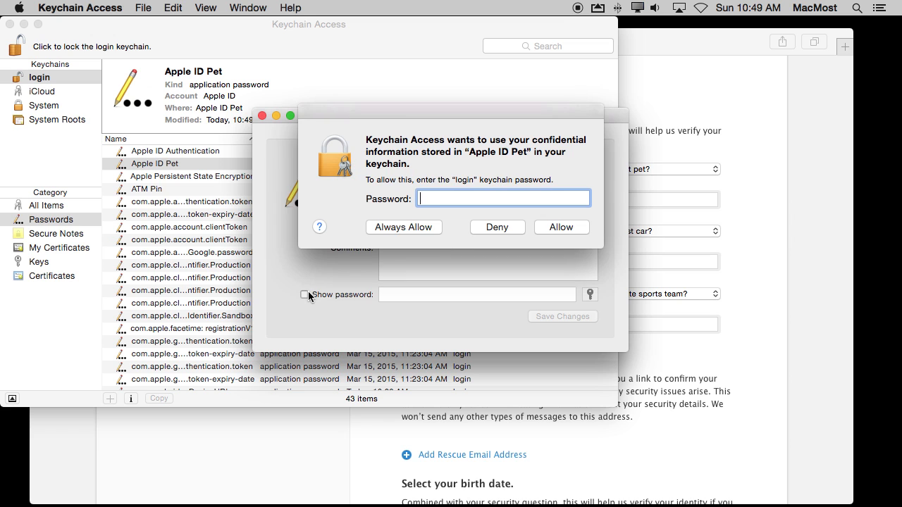
pyautogui.write('********')
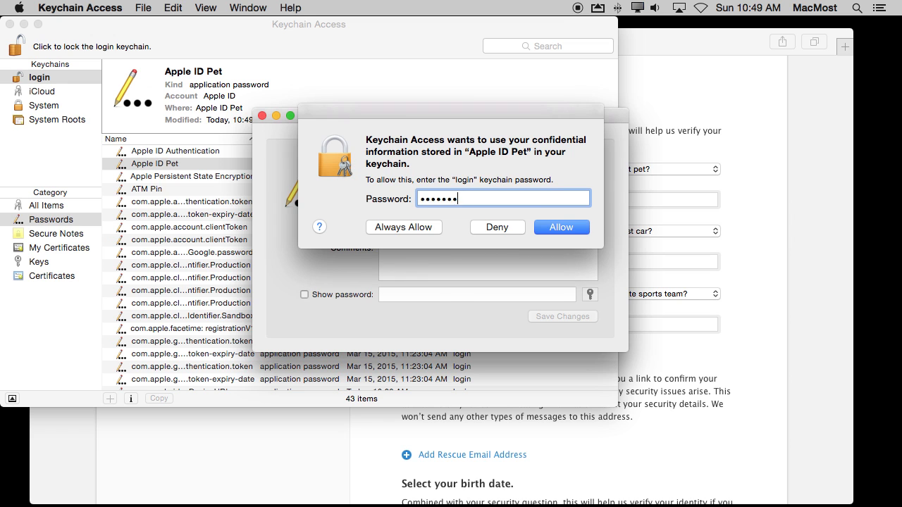
pyautogui.press('Return')
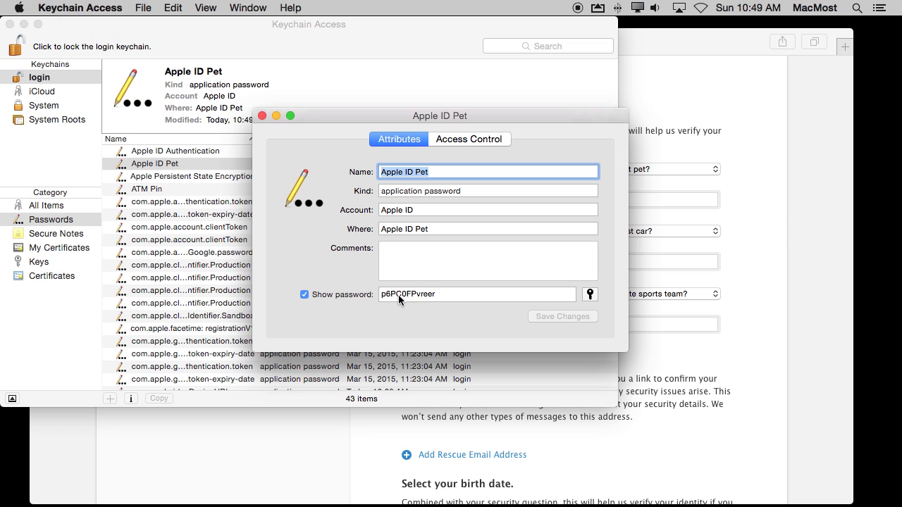
pyautogui.click(262, 115)
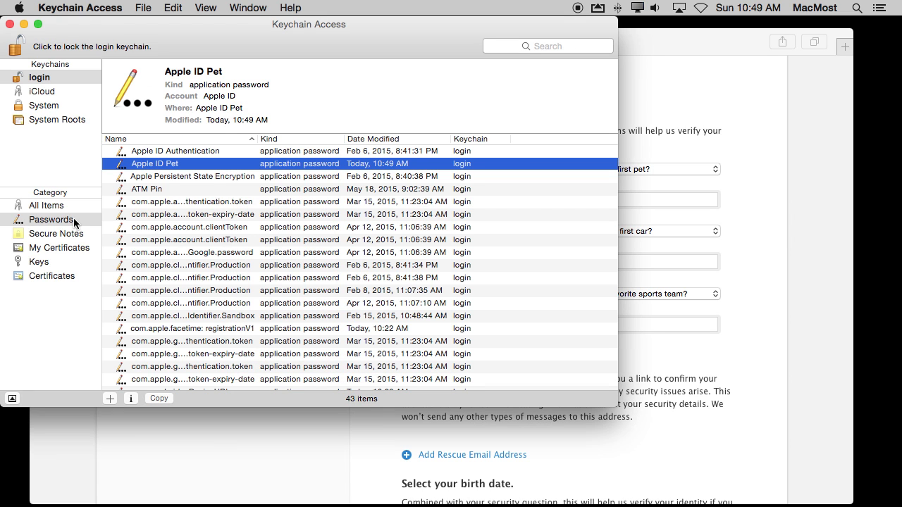
pyautogui.click(56, 236)
# Create secure note 'Apple ID Questions' containing 'Pet', the pasted answer, and 'Car'
pyautogui.click(143, 8)
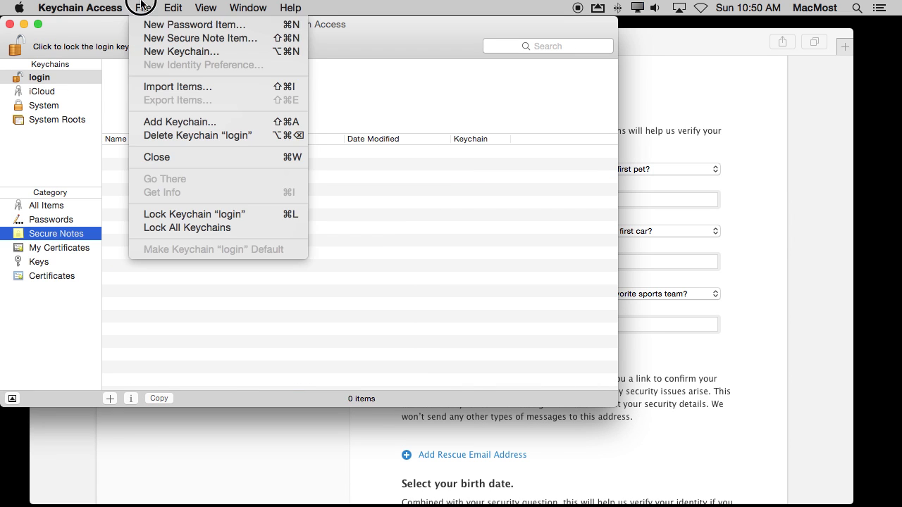
pyautogui.click(182, 37)
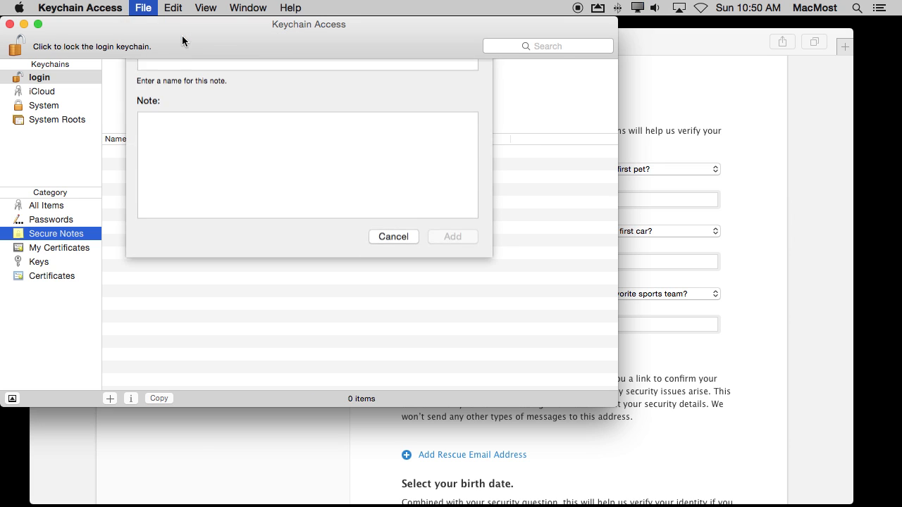
pyautogui.write('Apple ')
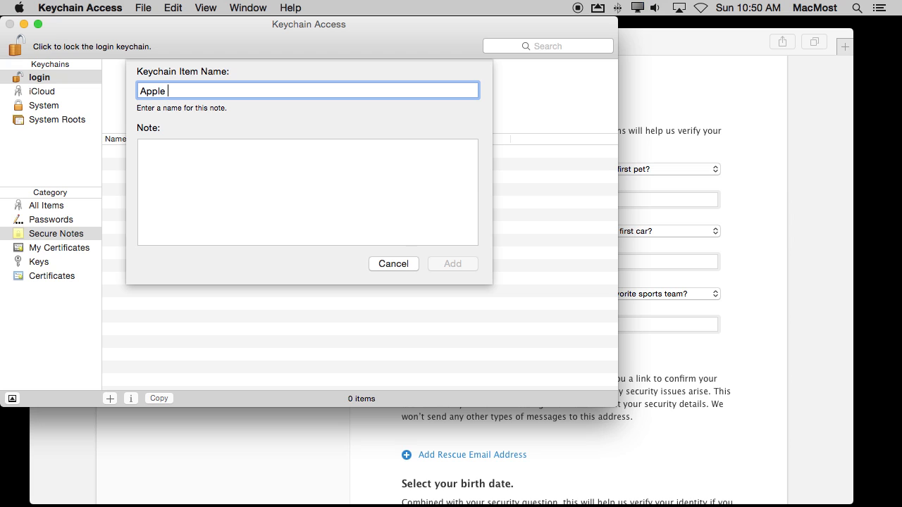
pyautogui.write('ID Questions')
pyautogui.click(248, 167)
pyautogui.press('Return')
pyautogui.press('Return')
pyautogui.press('Return')
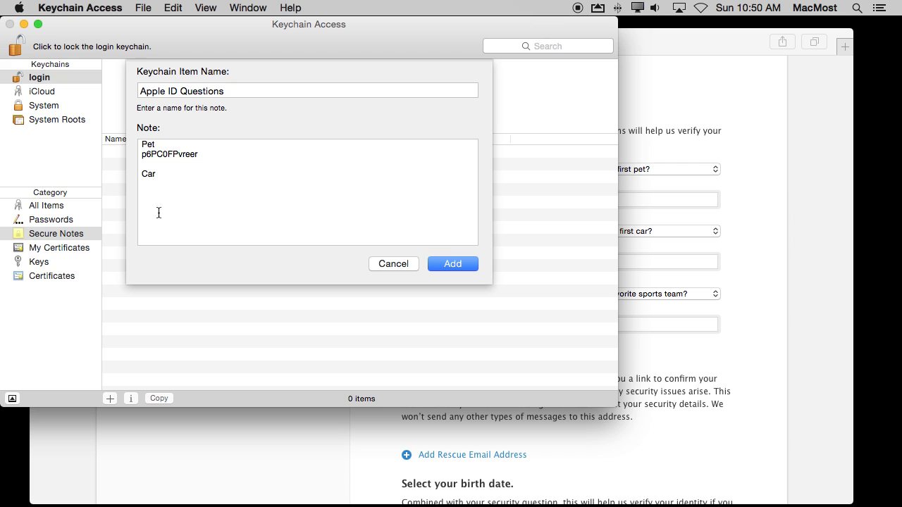
pyautogui.click(453, 263)
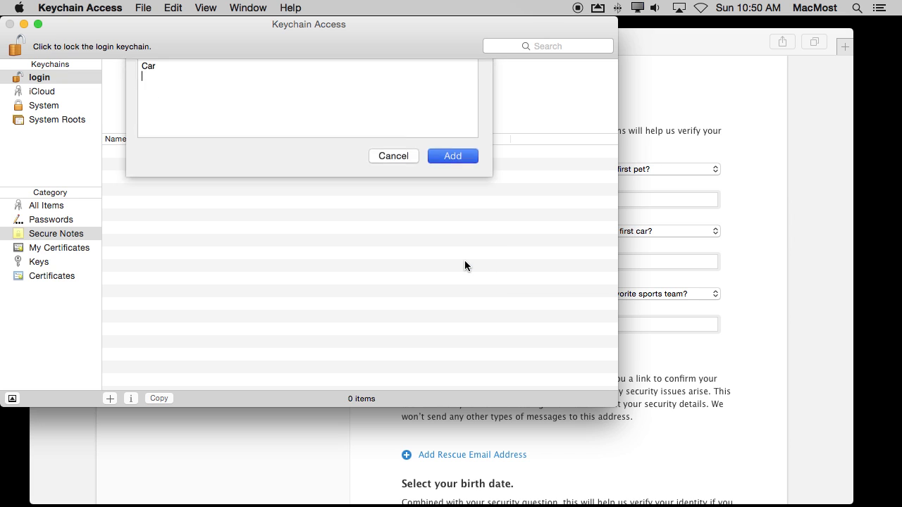
# Unlock and show the Apple ID Questions note, select its text, then return to Safari
pyautogui.doubleClick(164, 151)
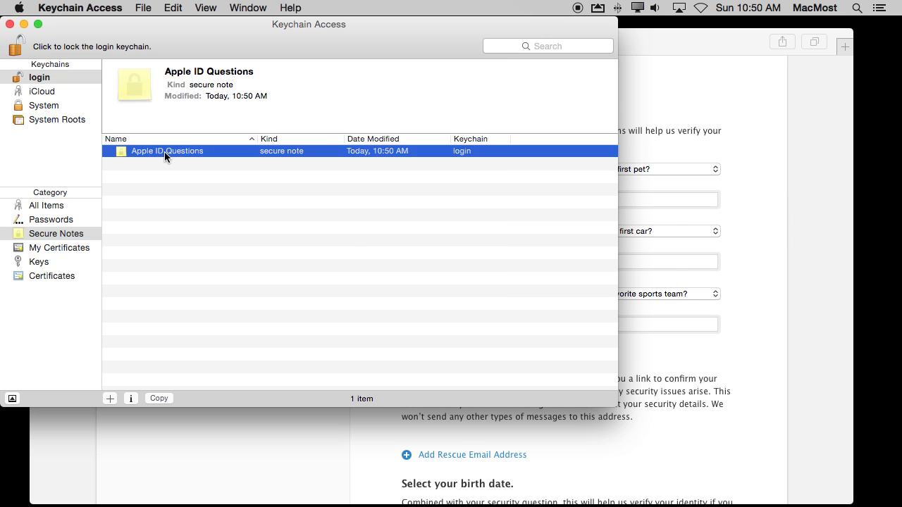
pyautogui.click(334, 243)
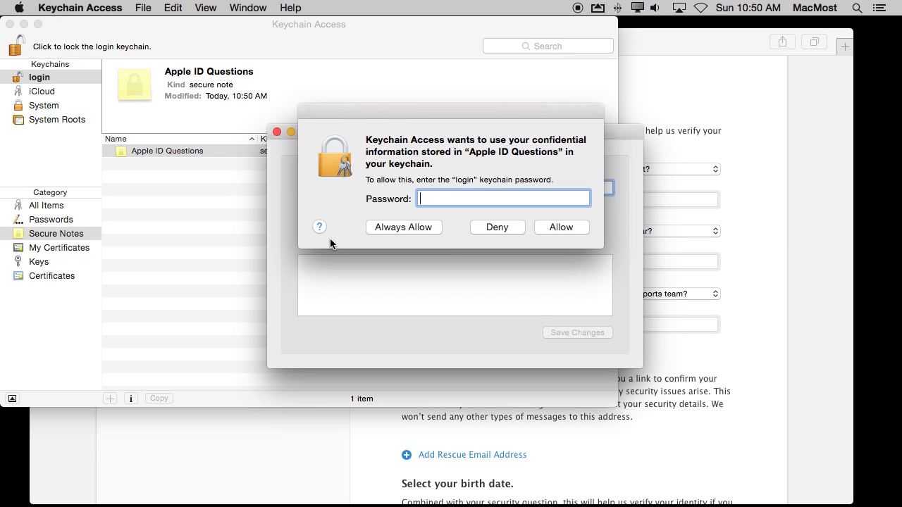
pyautogui.write('•••••••')
pyautogui.press('Return')
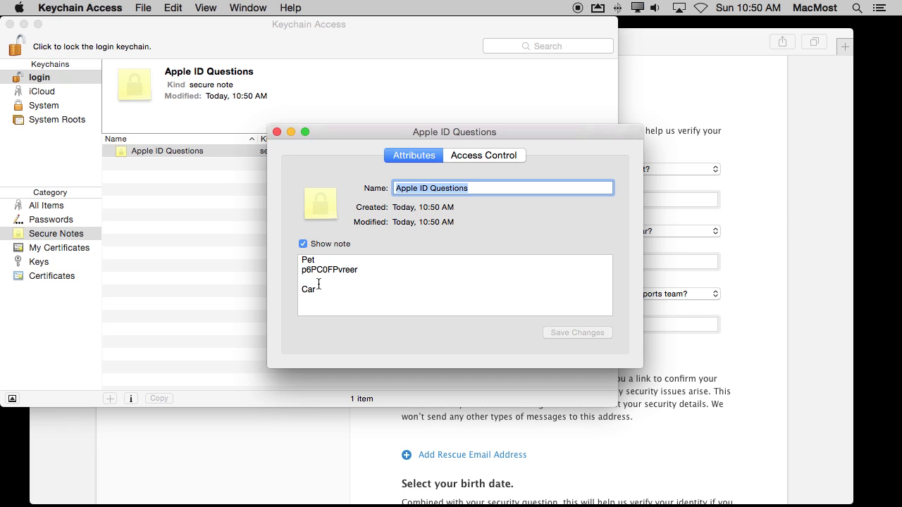
pyautogui.moveTo(343, 288); pyautogui.dragTo(269, 217)
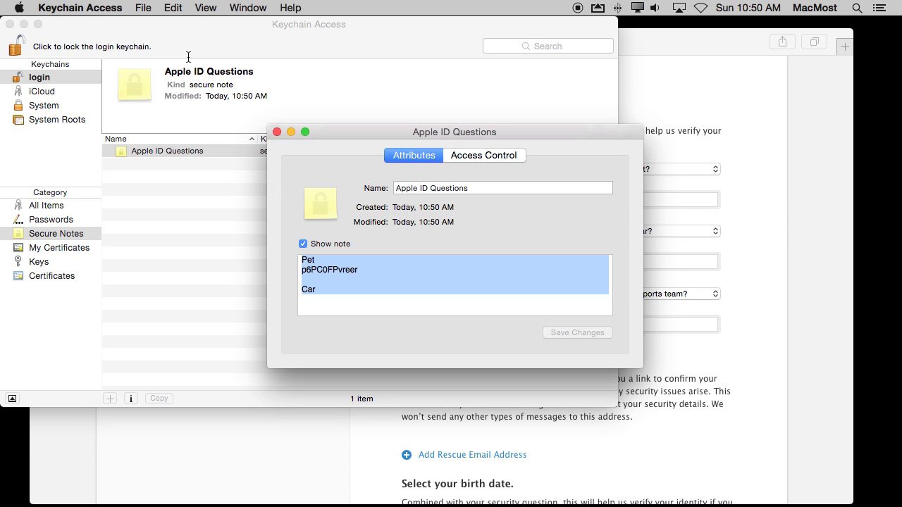
pyautogui.click(666, 94)
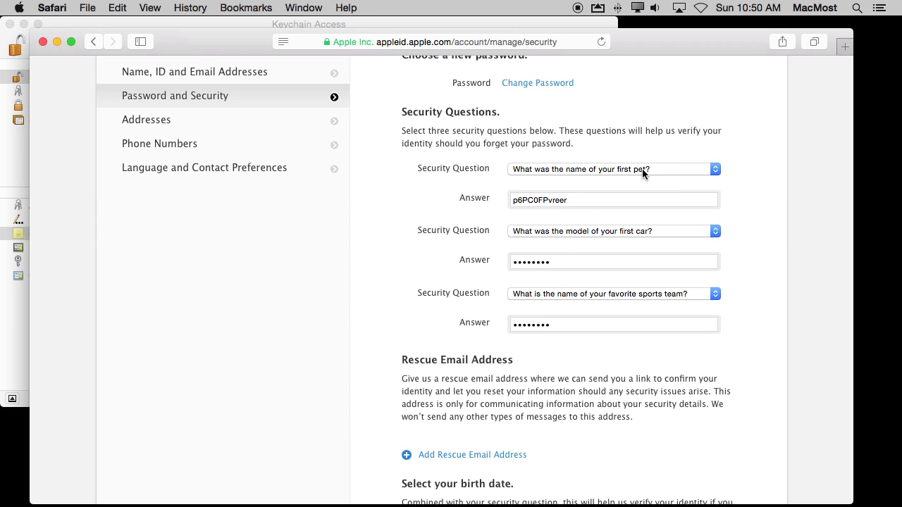
# Delete the first-pet answer text and scroll back to the top of the page
pyautogui.click(567, 200)
pyautogui.click(820, 254)
pyautogui.scroll(5, 504, 262)
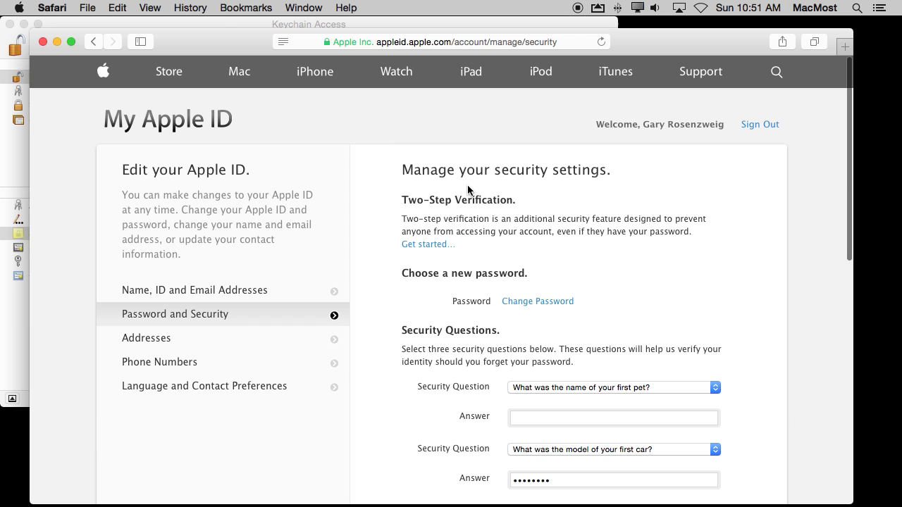